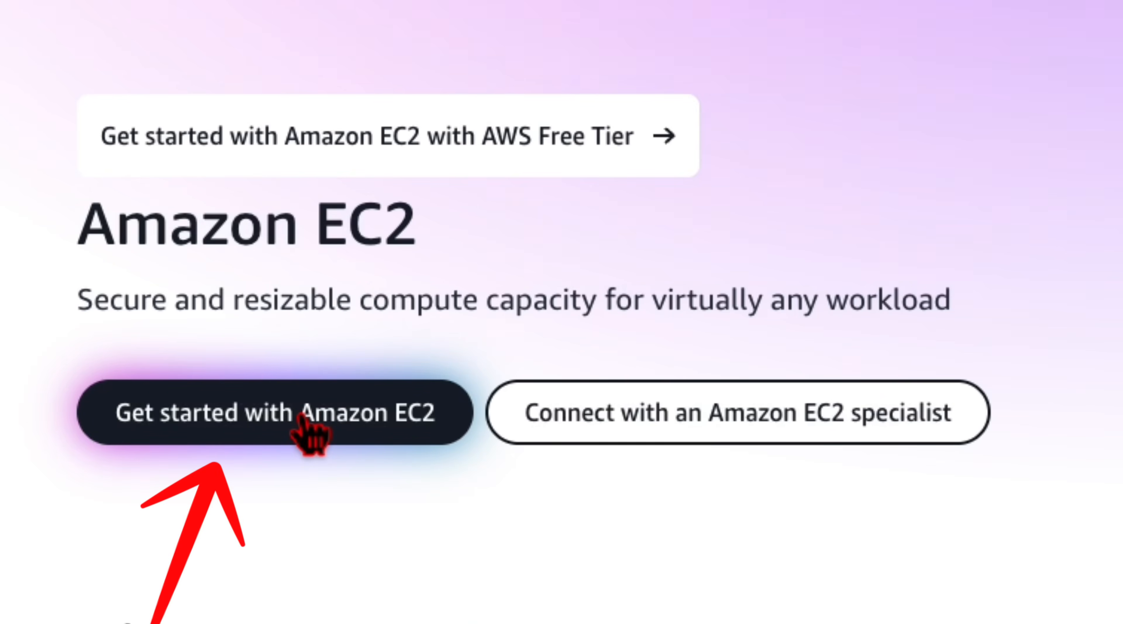
# Begin the Amazon EC2 sign-up, verify the root user email address, and submit the root user password
pyautogui.click(305, 430)
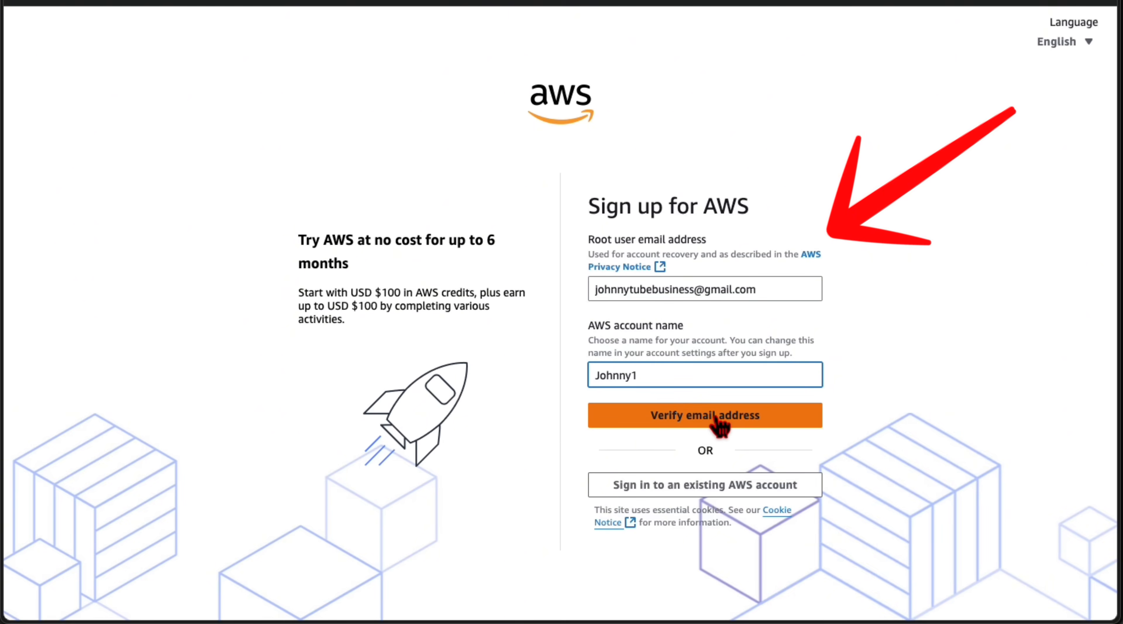
pyautogui.click(716, 420)
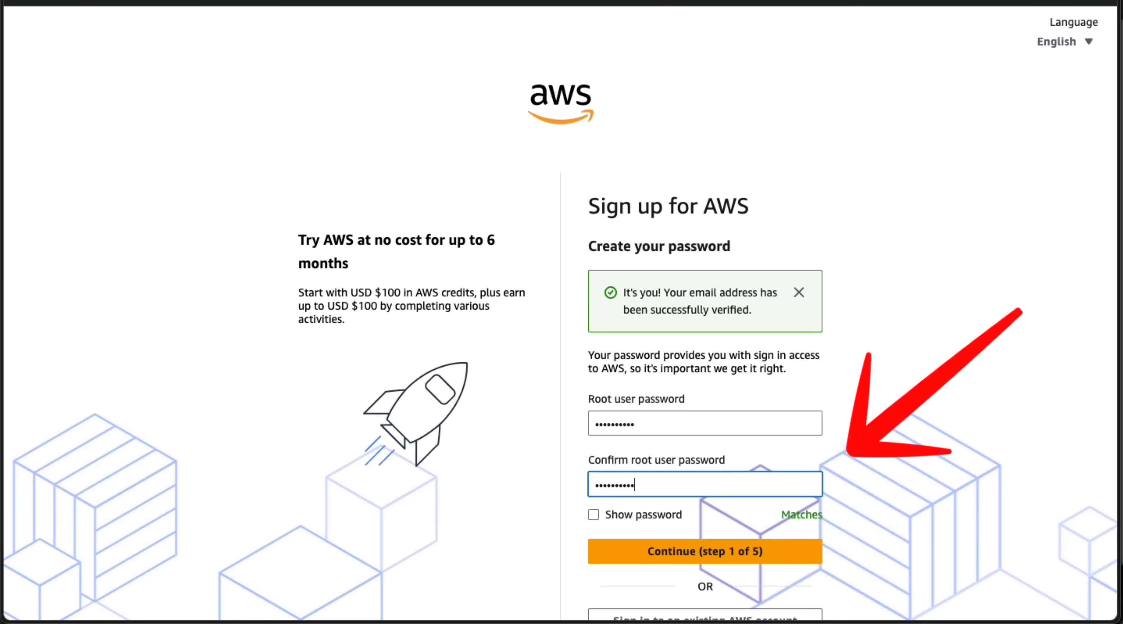
pyautogui.click(665, 552)
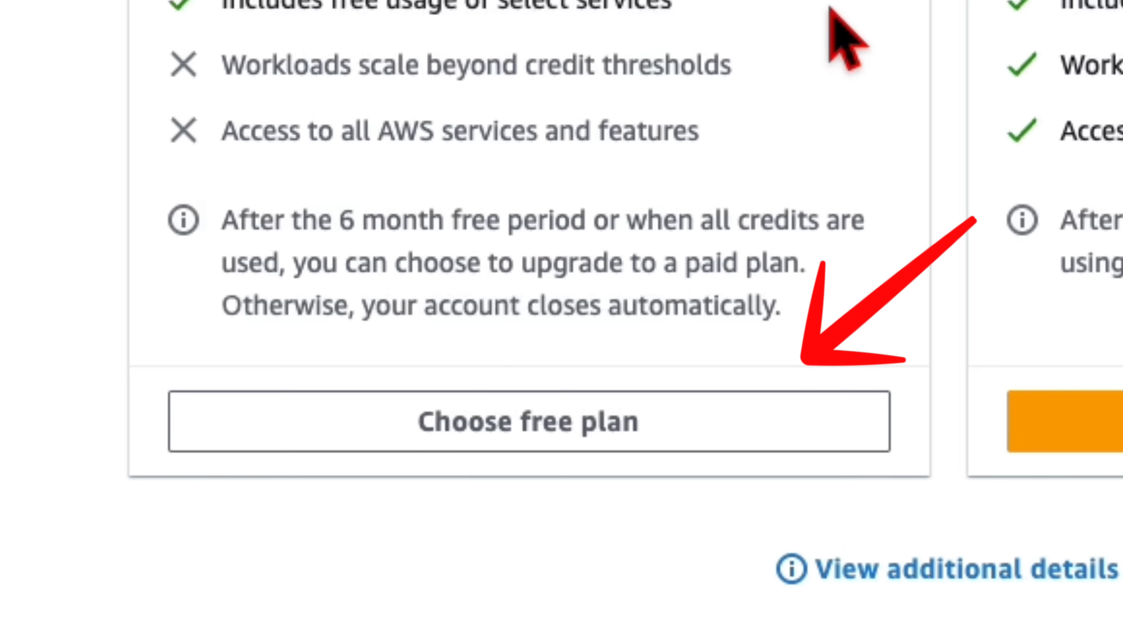
# Choose the free plan for the AWS account and highlight the USD $1 verification hold on the billing page
pyautogui.click(458, 443)
pyautogui.click(639, 310)
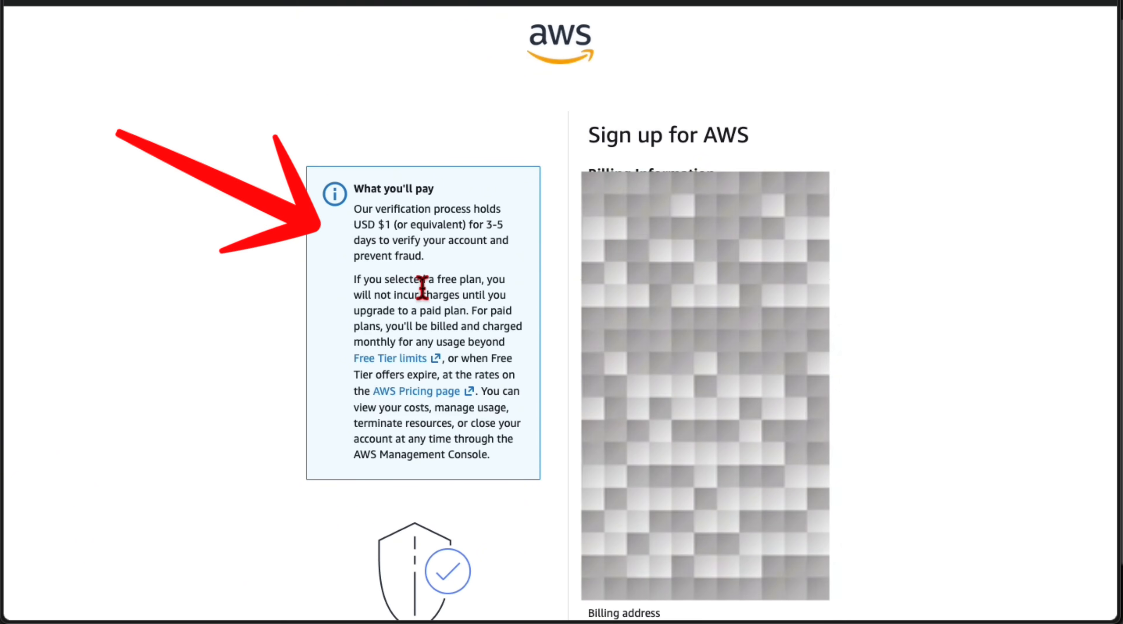
pyautogui.moveTo(349, 222); pyautogui.dragTo(391, 221)
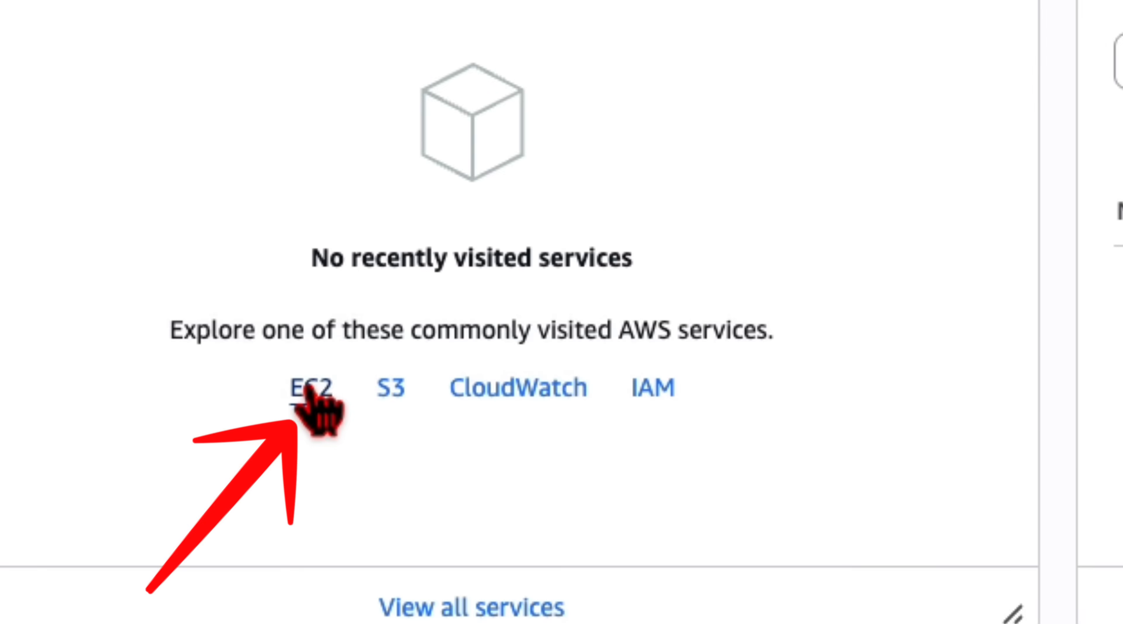
# Start launching a new EC2 virtual server instance and enter its name
pyautogui.click(306, 395)
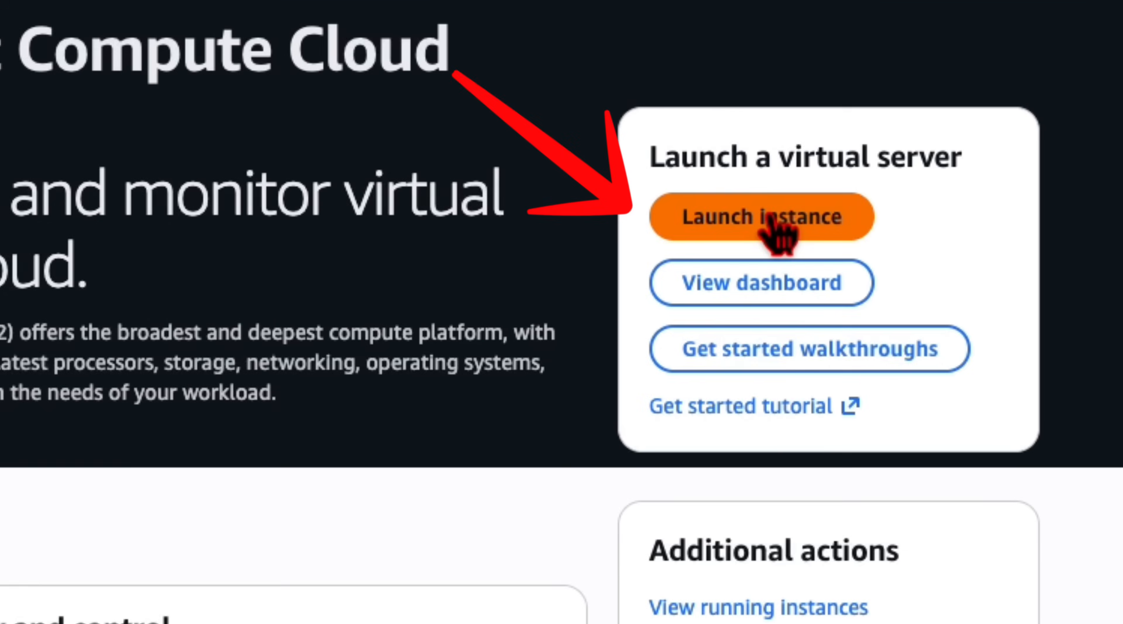
pyautogui.click(901, 252)
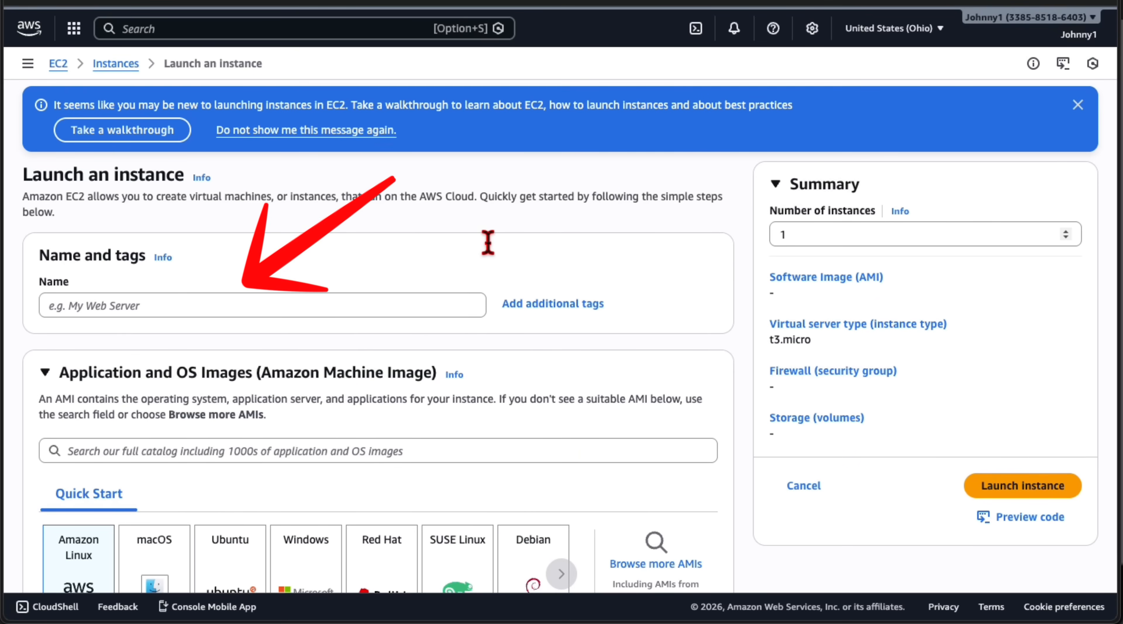
pyautogui.click(138, 314)
pyautogui.write('Johnny1')
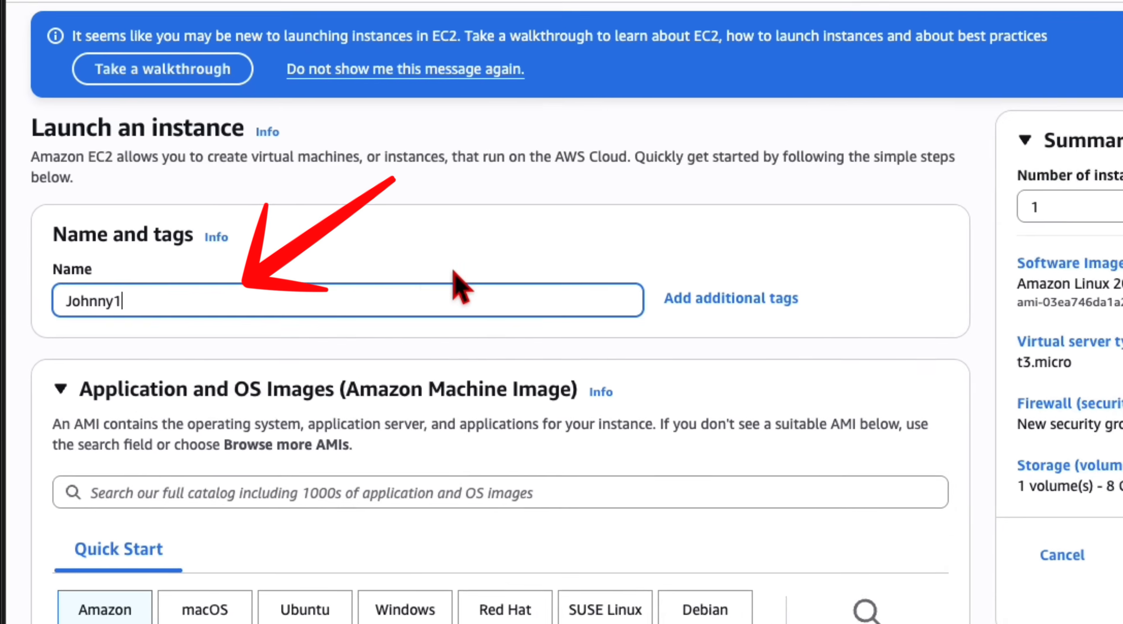
# Select the Ubuntu machine image and set the instance type to the free tier eligible m7i-flex.large
pyautogui.scroll(-3, 456, 288)
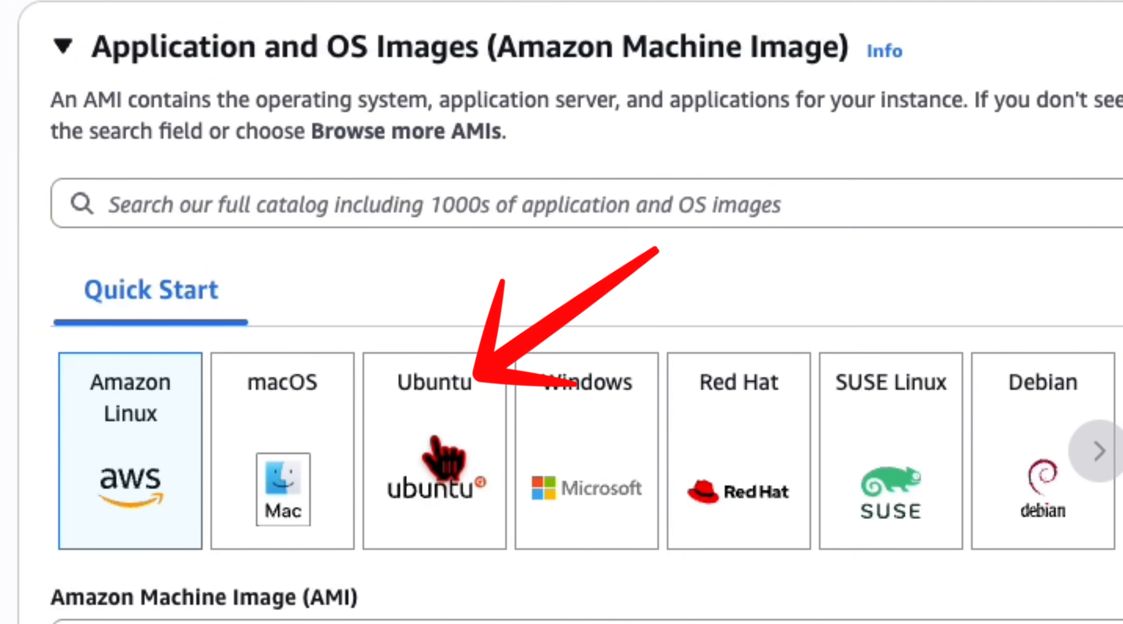
pyautogui.click(443, 459)
pyautogui.scroll(-5, 267, 245)
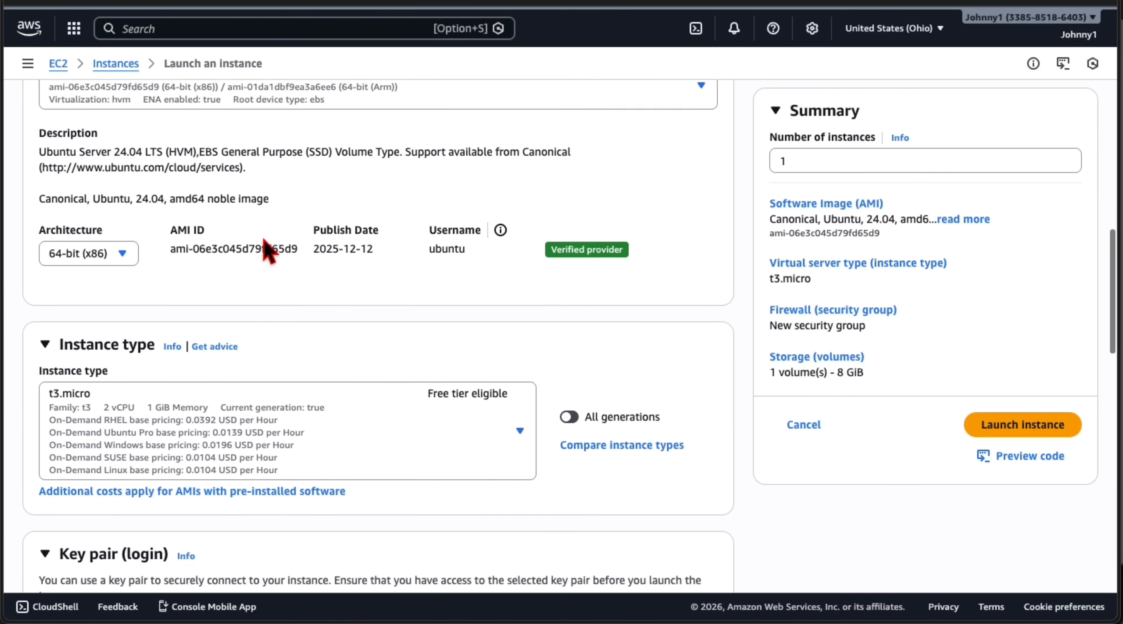
pyautogui.scroll(-2, 267, 250)
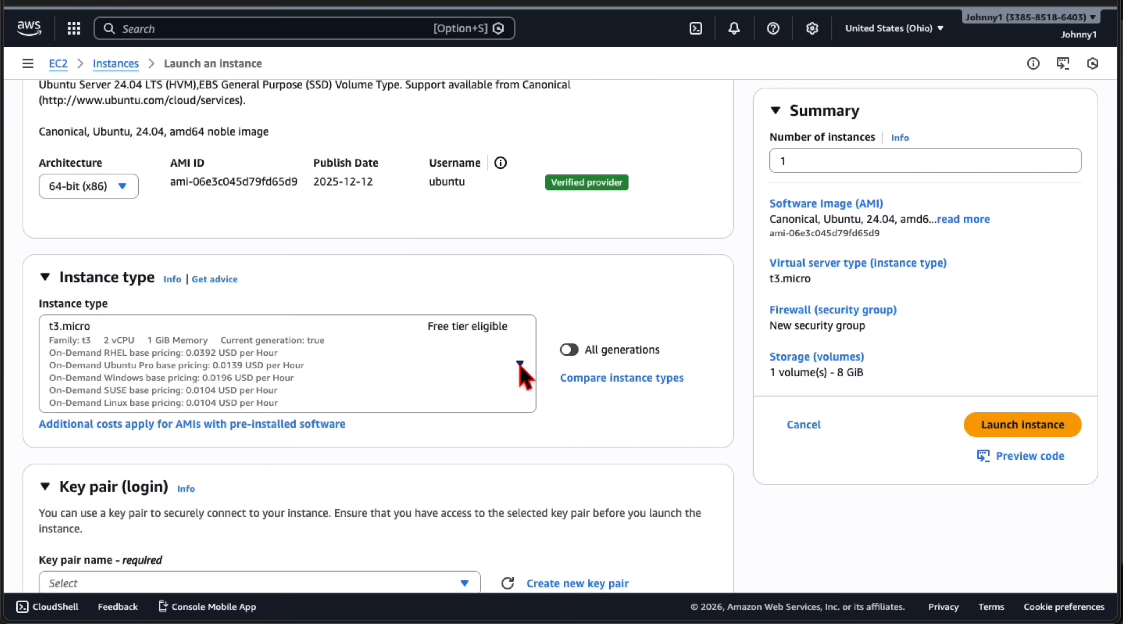
pyautogui.click(521, 364)
pyautogui.scroll(-3, 377, 260)
pyautogui.scroll(-3, 378, 260)
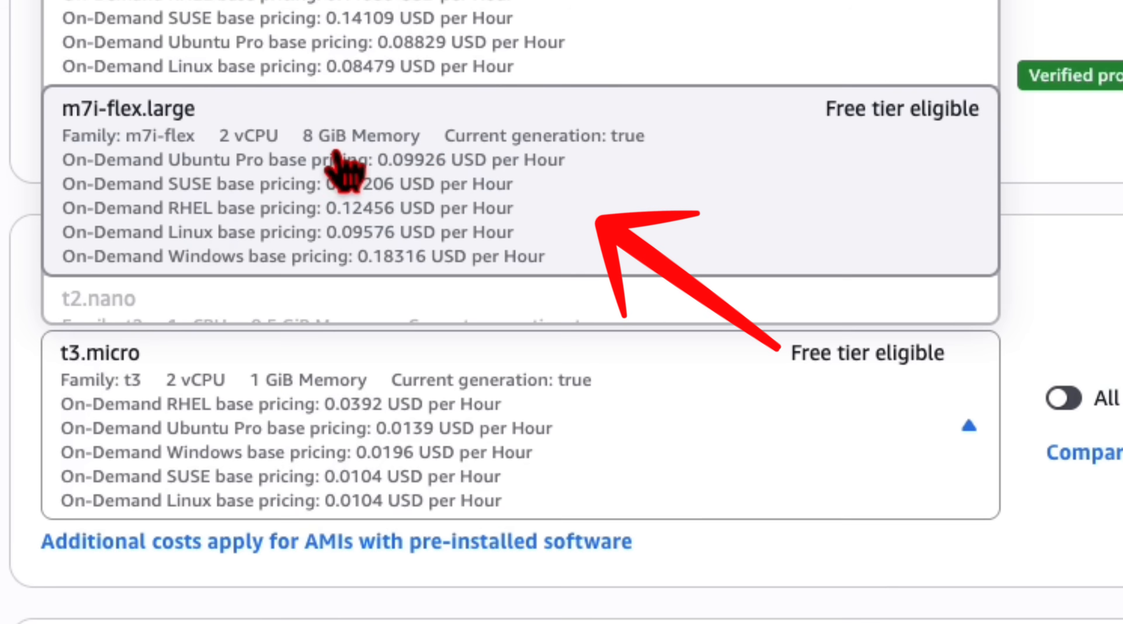
pyautogui.click(374, 158)
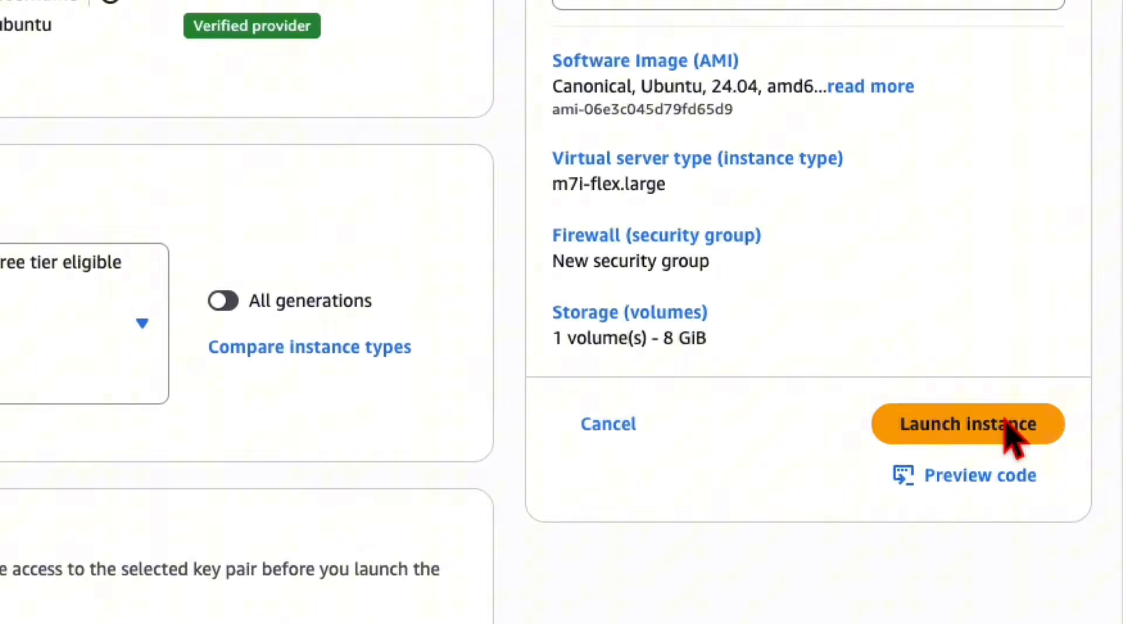
# Launch the instance with a new named RSA key pair in .pem format and connect to it
pyautogui.click(1004, 423)
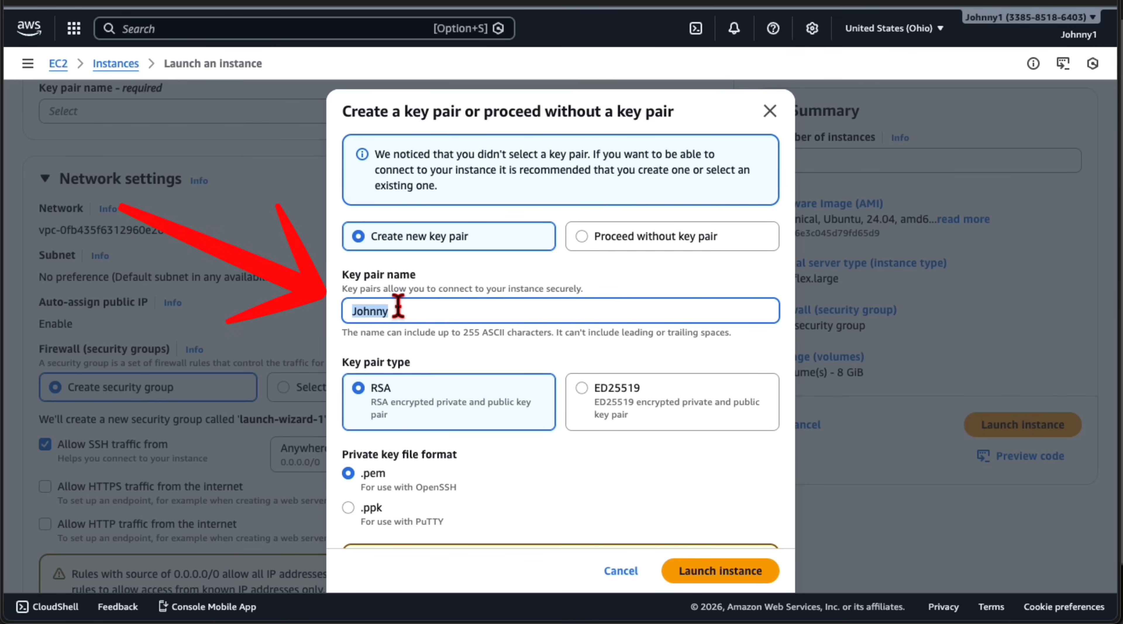
pyautogui.write('Johnny')
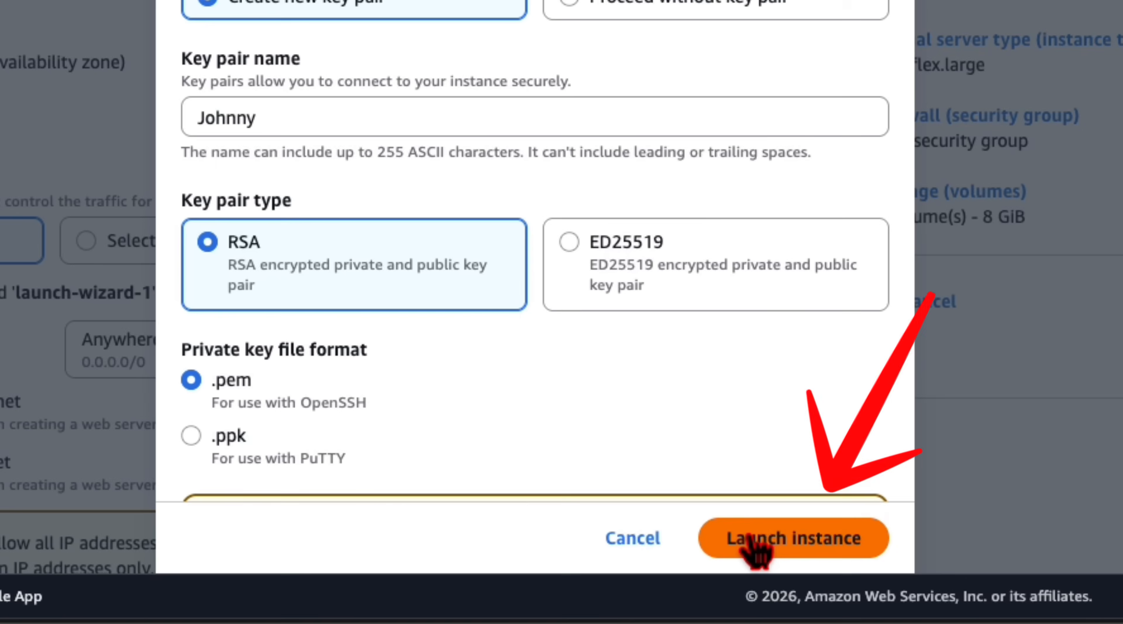
pyautogui.click(703, 571)
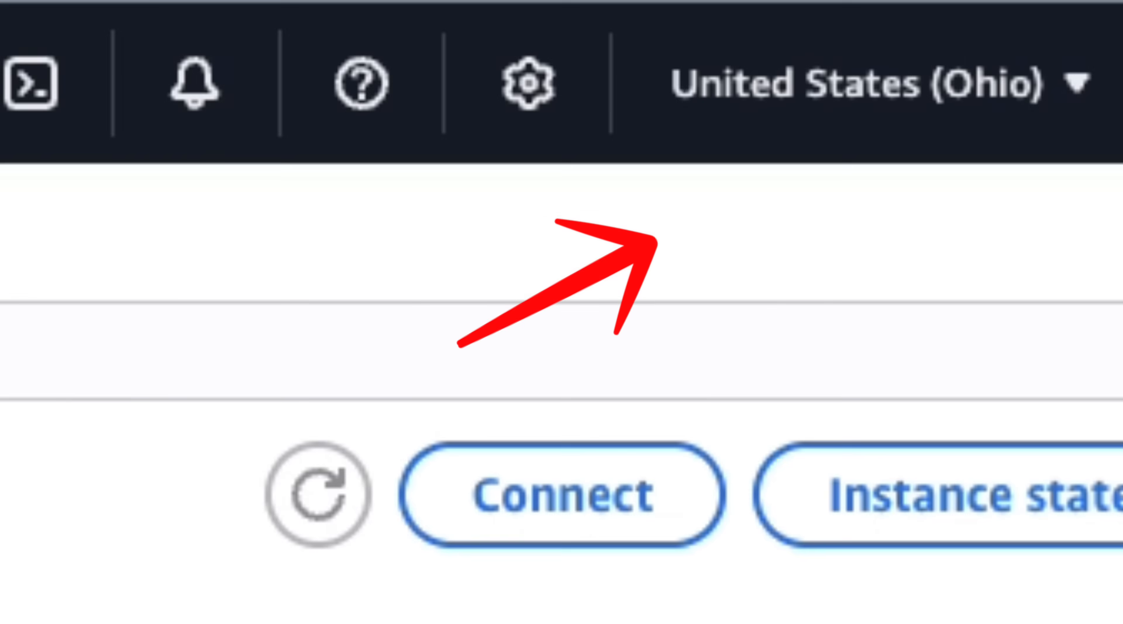
pyautogui.click(509, 502)
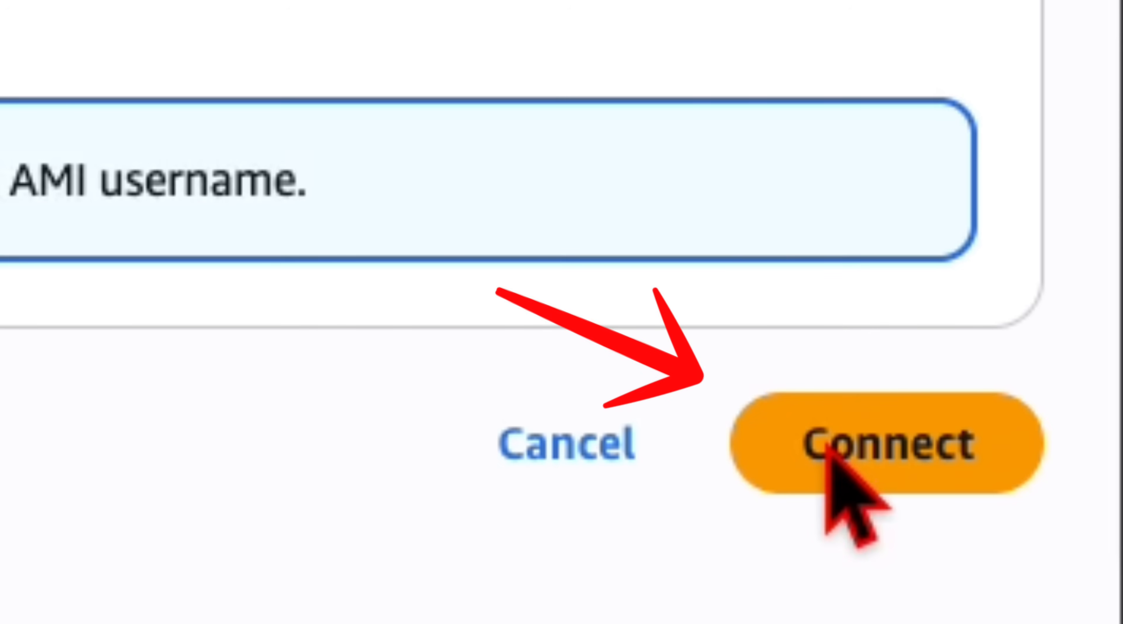
pyautogui.click(826, 447)
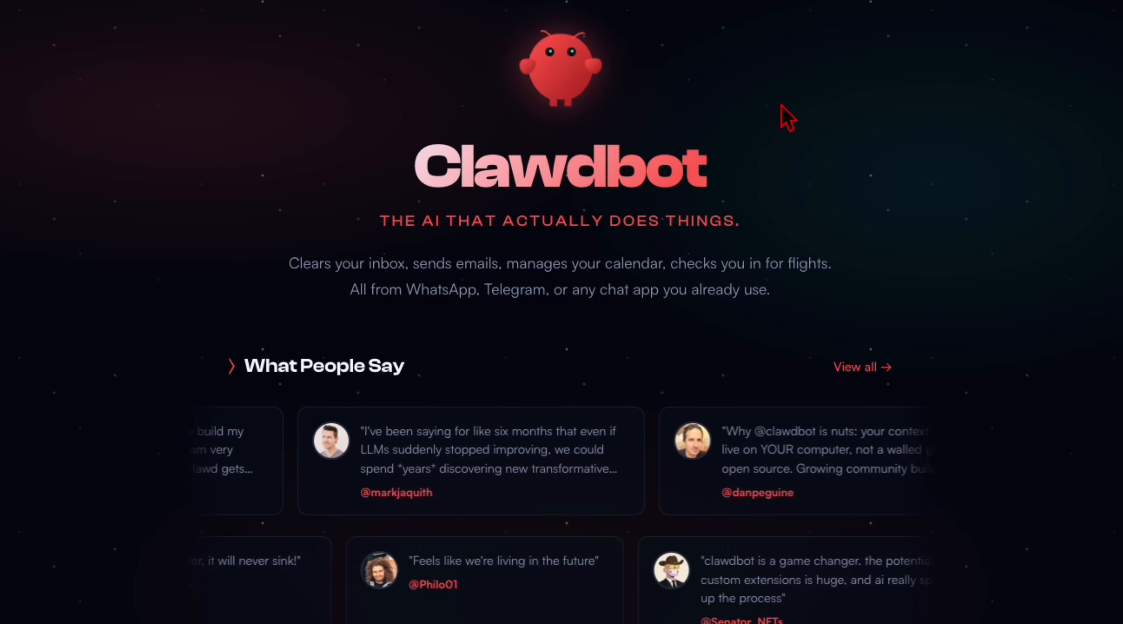
pyautogui.scroll(-7, 780, 116)
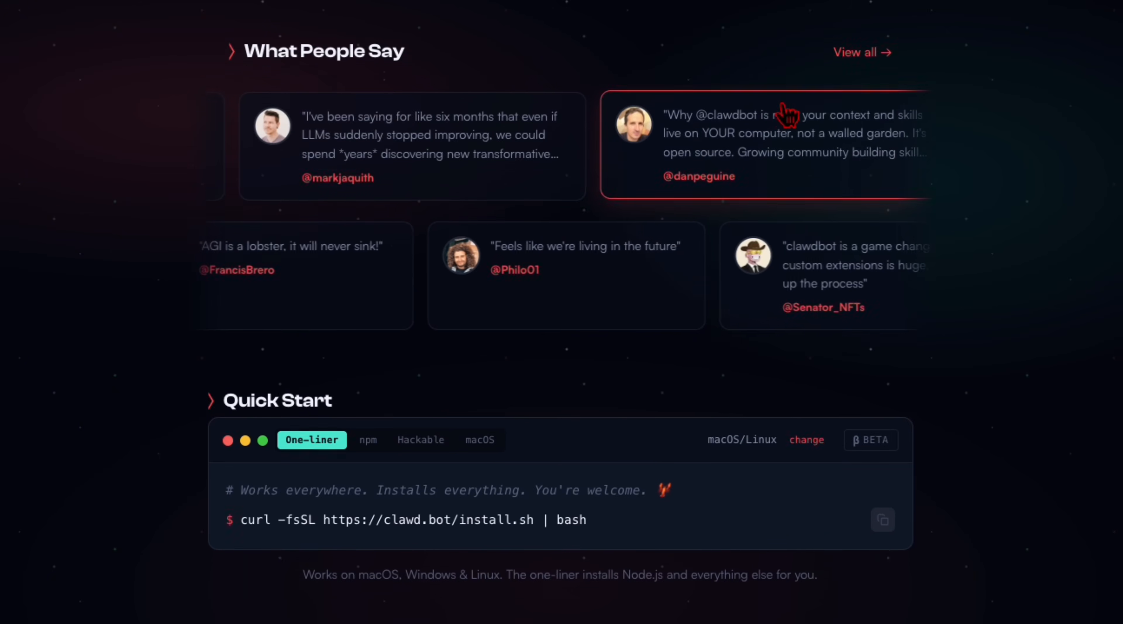
pyautogui.scroll(-4, 786, 114)
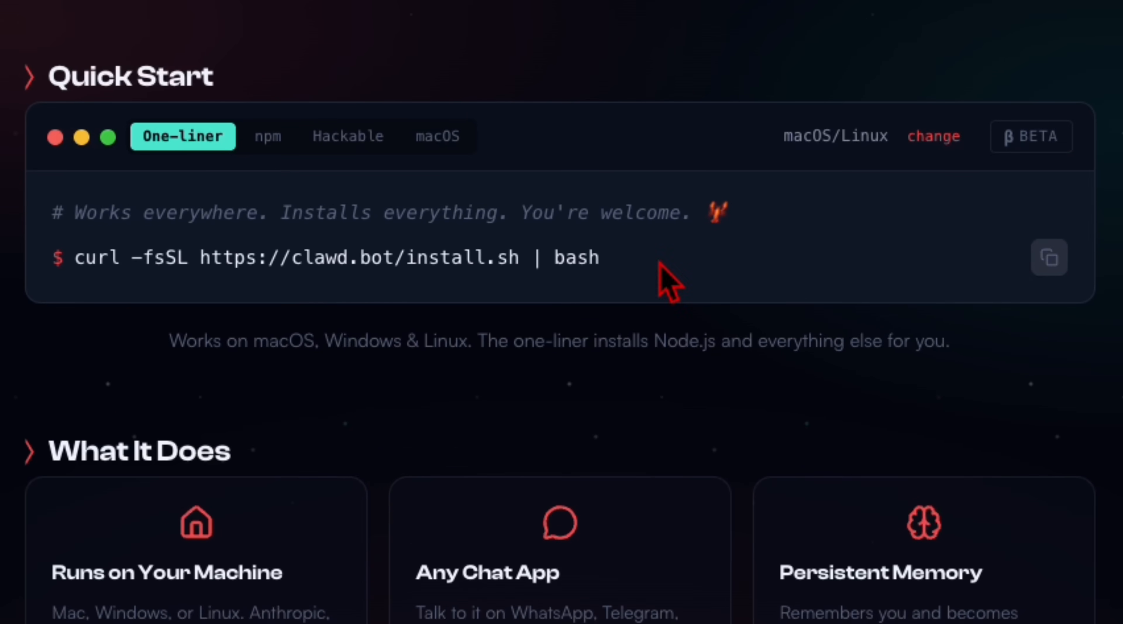
pyautogui.click(1050, 258)
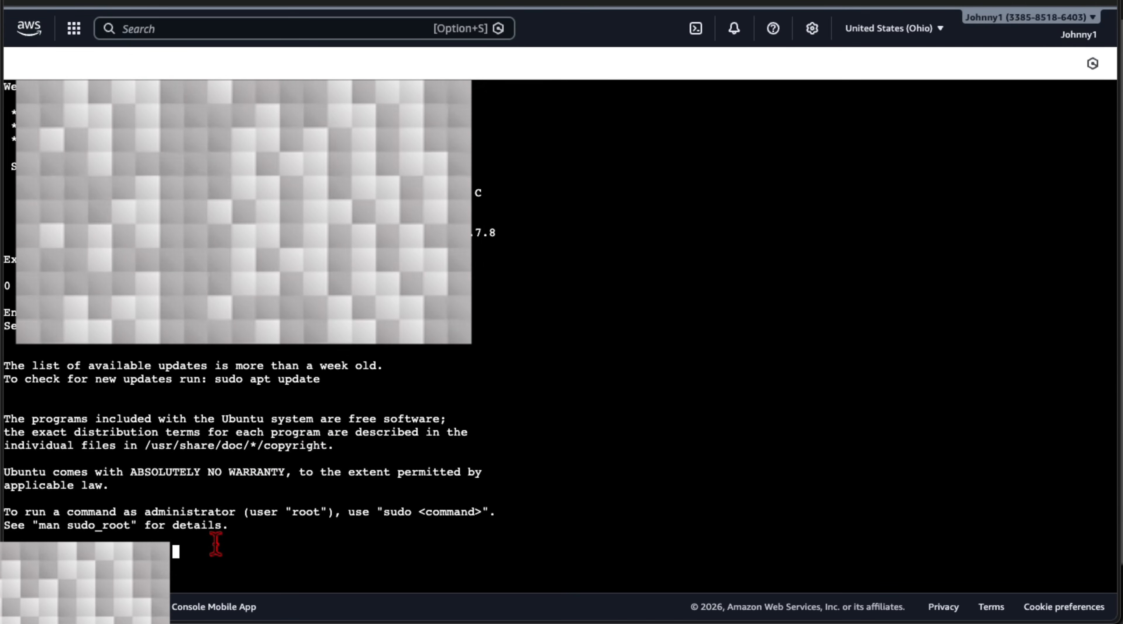
pyautogui.press('super+v')
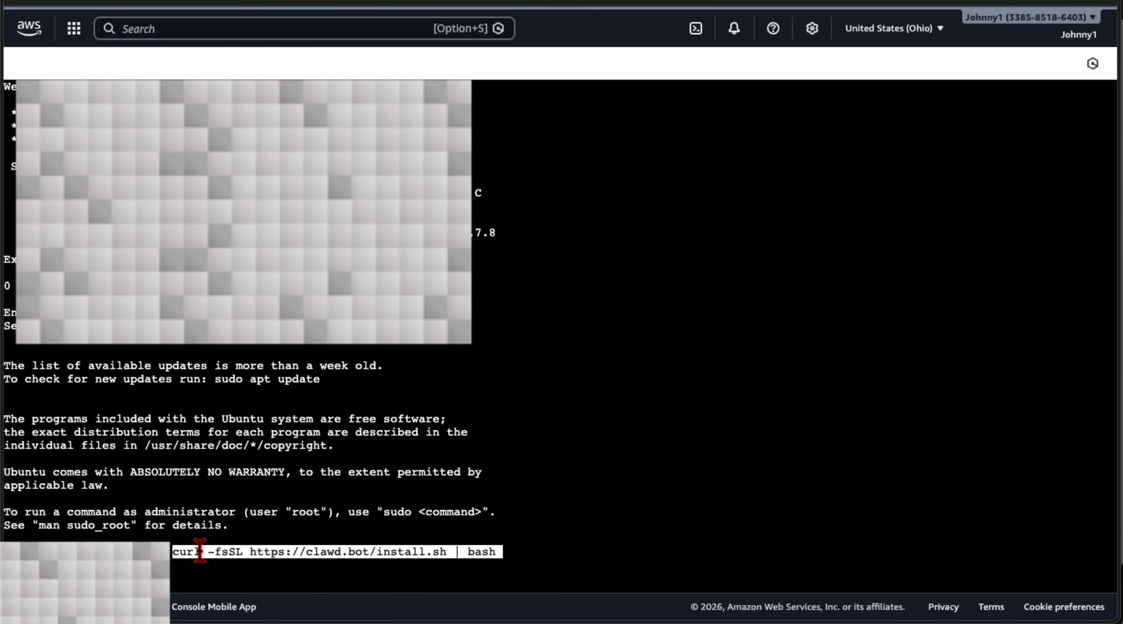
pyautogui.press('Return')
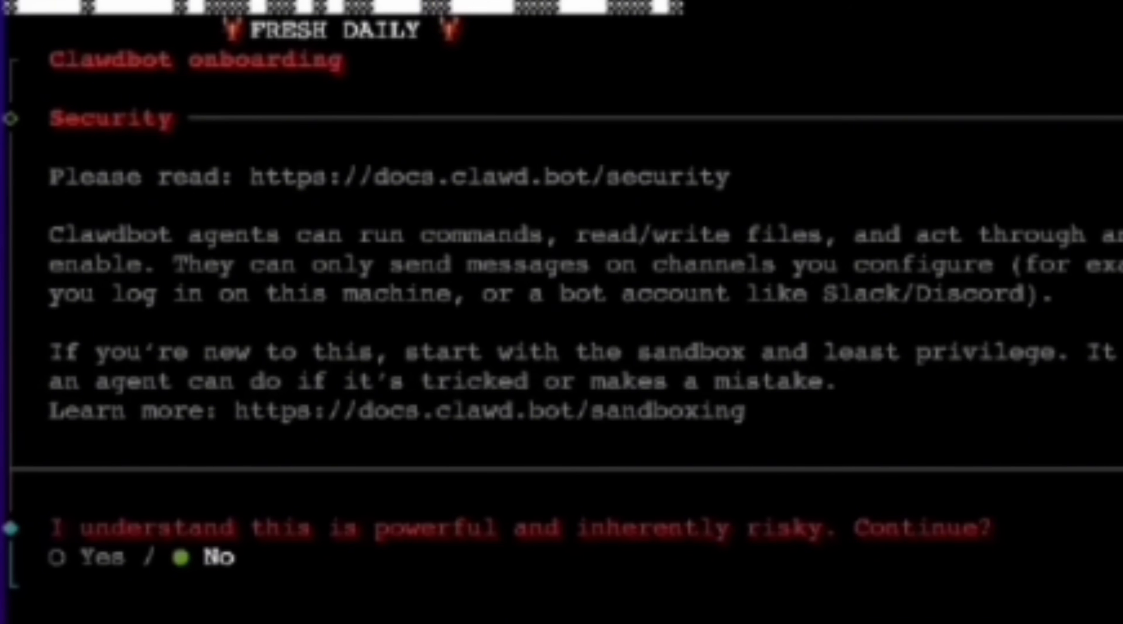
# Accept the Clawdbot security risk notice with Yes and choose the QuickStart onboarding mode
pyautogui.press('Left')
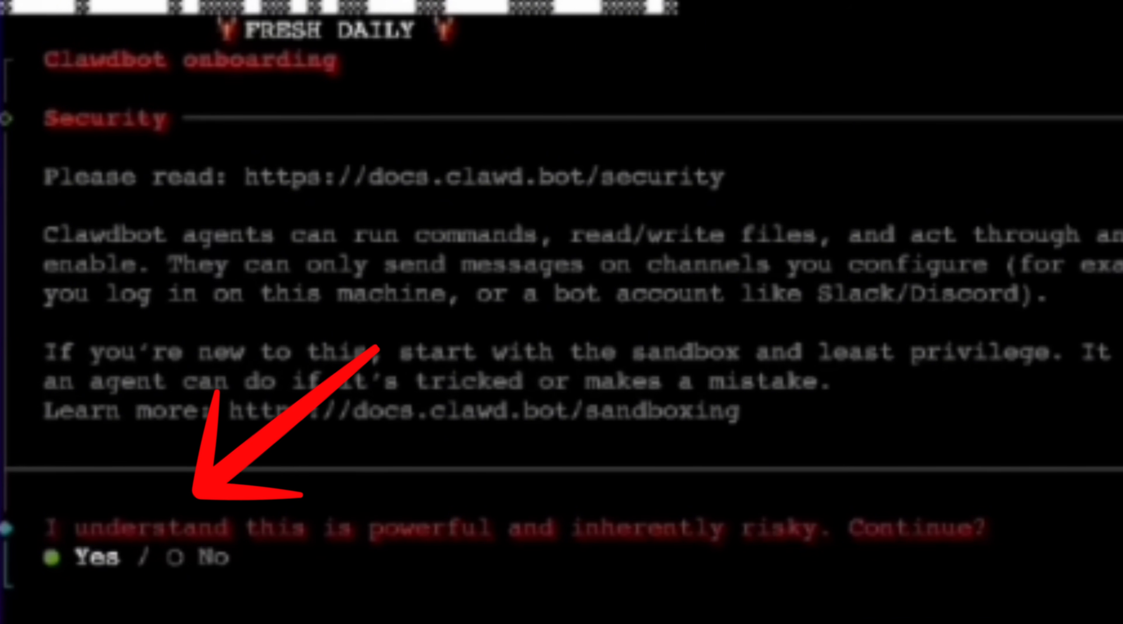
pyautogui.press('Return')
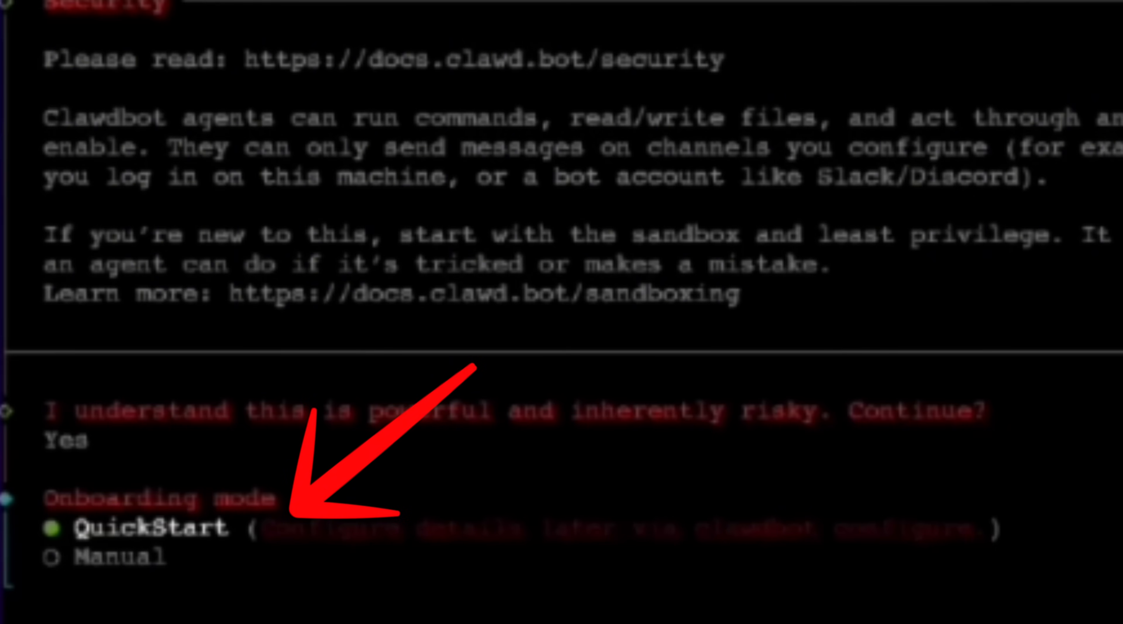
pyautogui.press('Return')
# Choose Anthropic as the model/auth provider
pyautogui.press('Down')
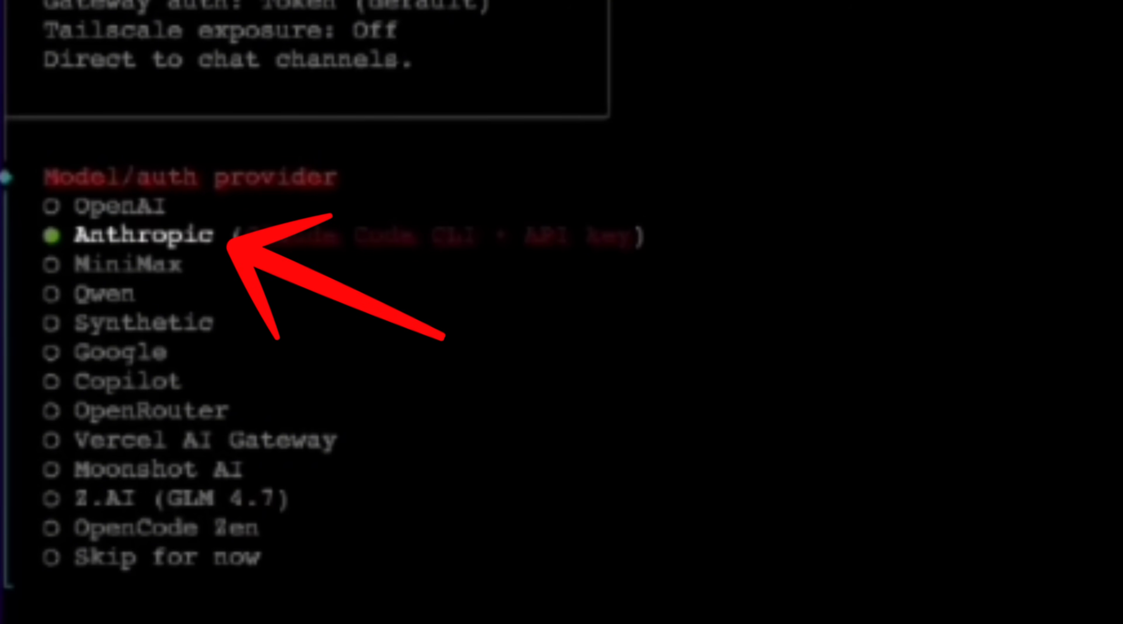
pyautogui.press('Return')
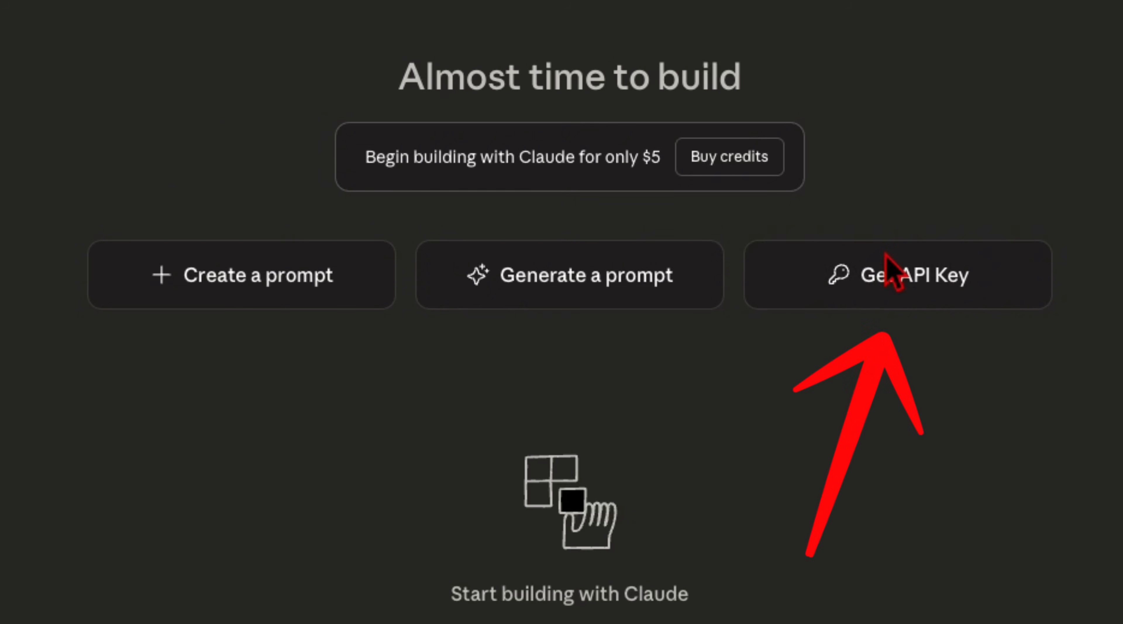
# Switch to the Claude developer console, create an API key in the Default workspace, and copy the key
pyautogui.click(878, 293)
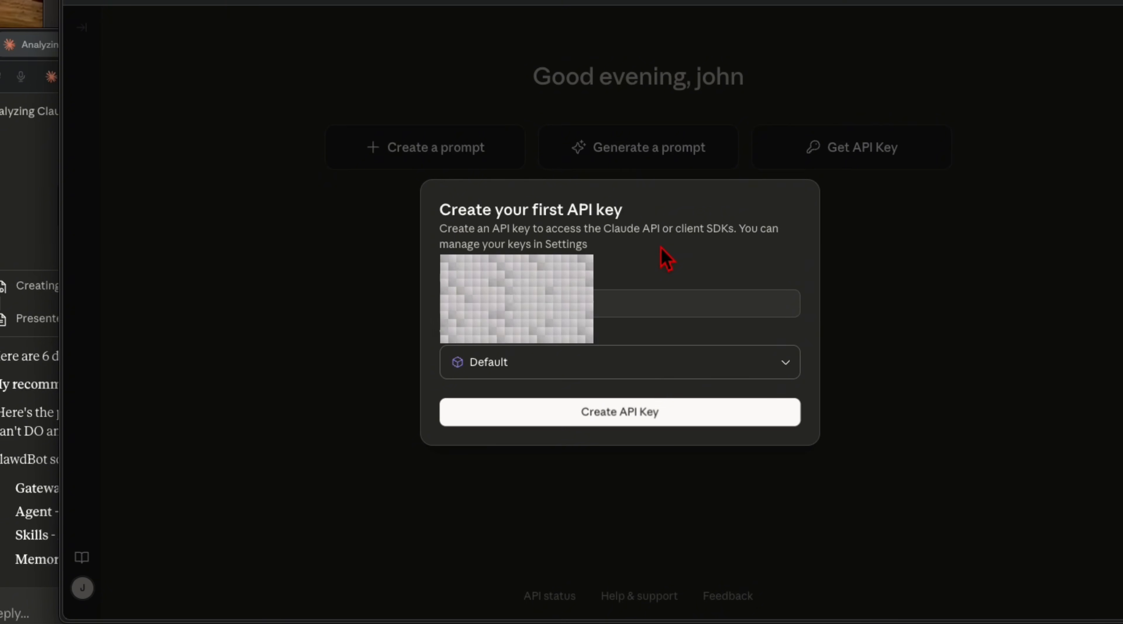
pyautogui.click(597, 305)
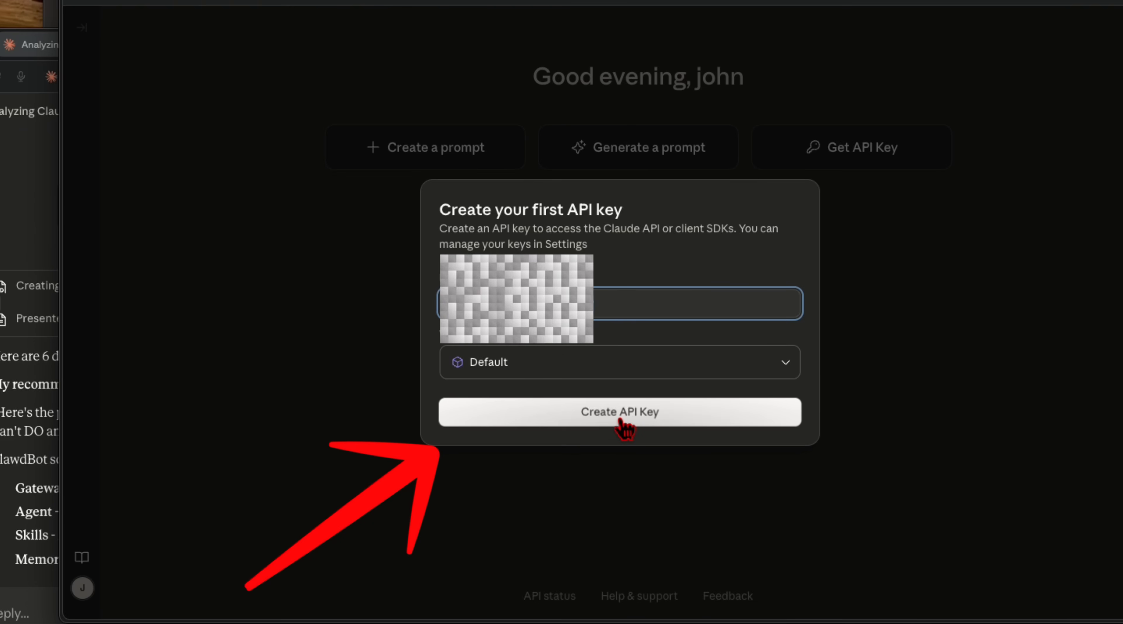
pyautogui.click(637, 375)
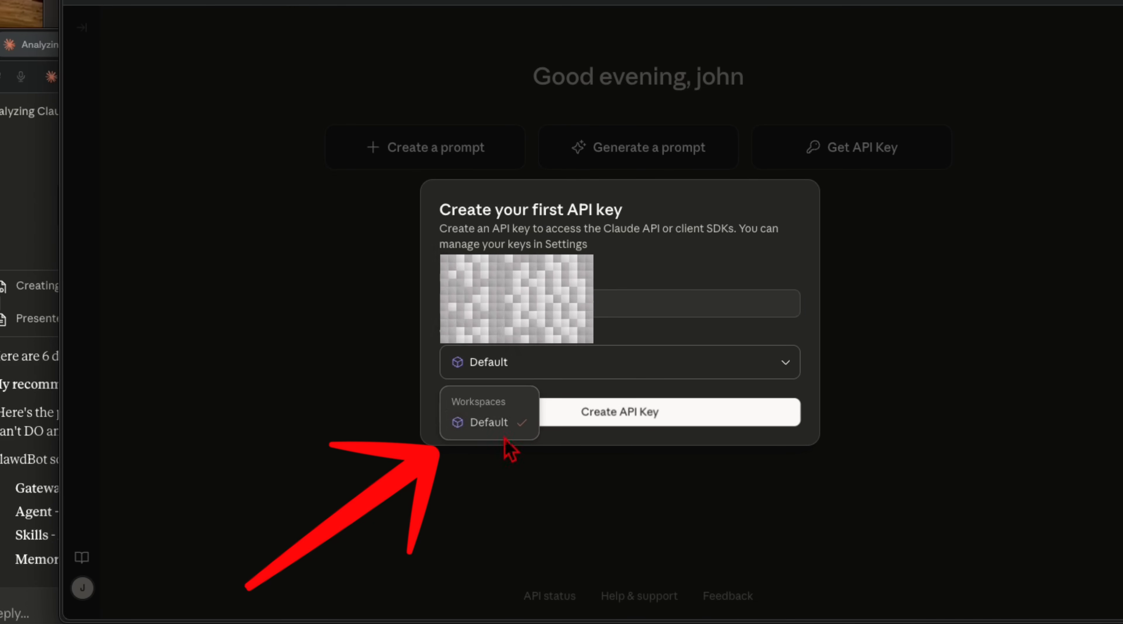
pyautogui.click(497, 431)
pyautogui.click(594, 414)
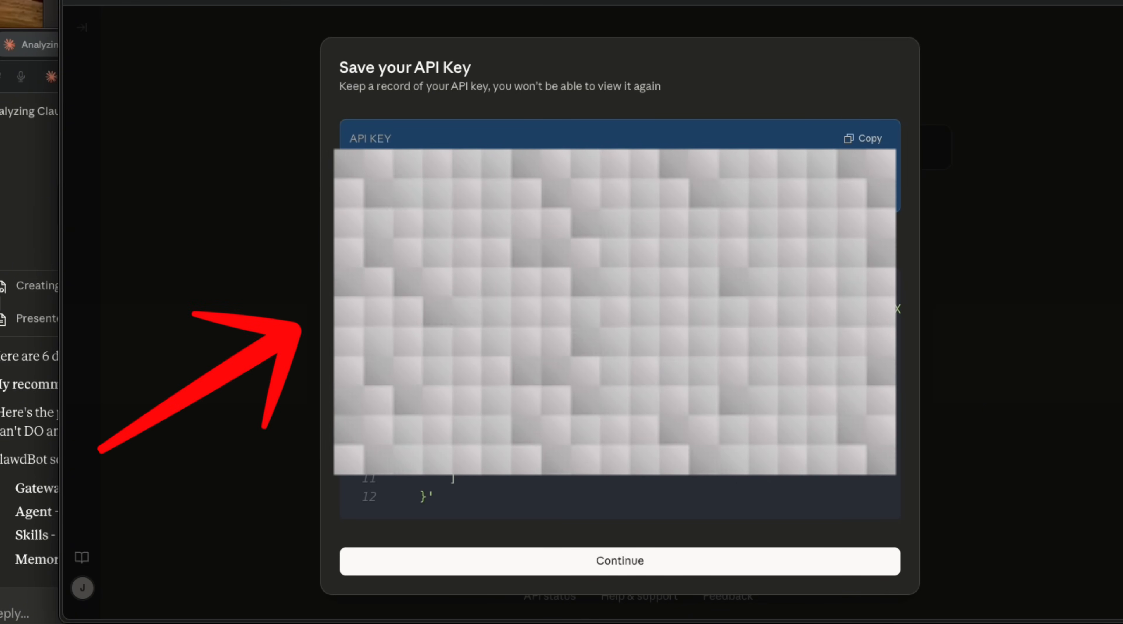
pyautogui.click(863, 139)
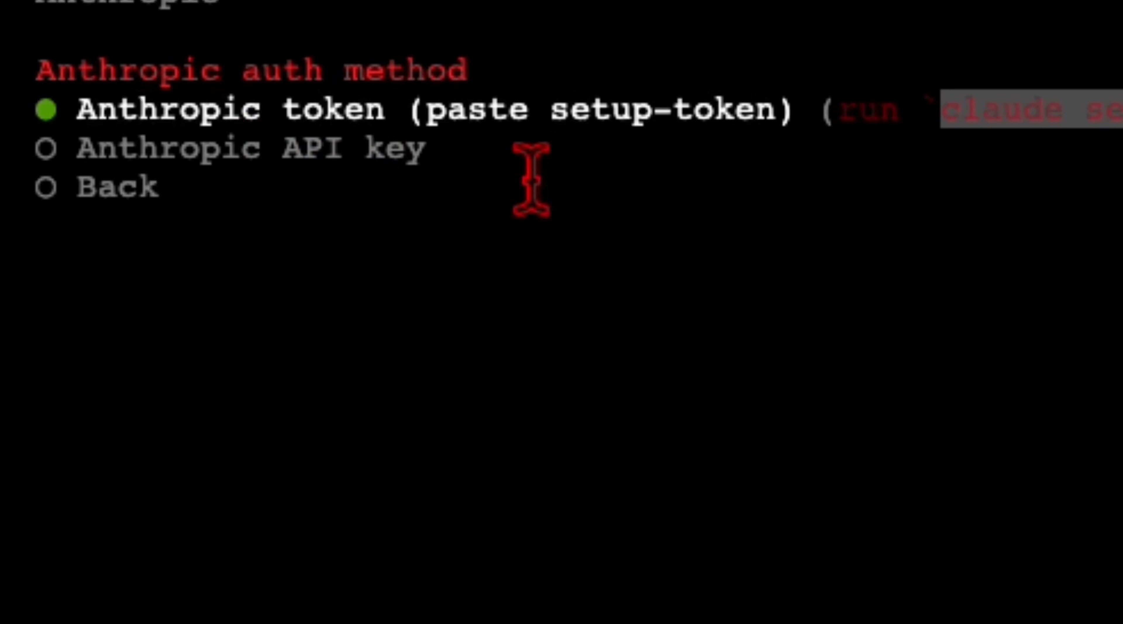
# Return to the instance terminal, select Anthropic API key as the auth method, and enter the API key
pyautogui.click(257, 157)
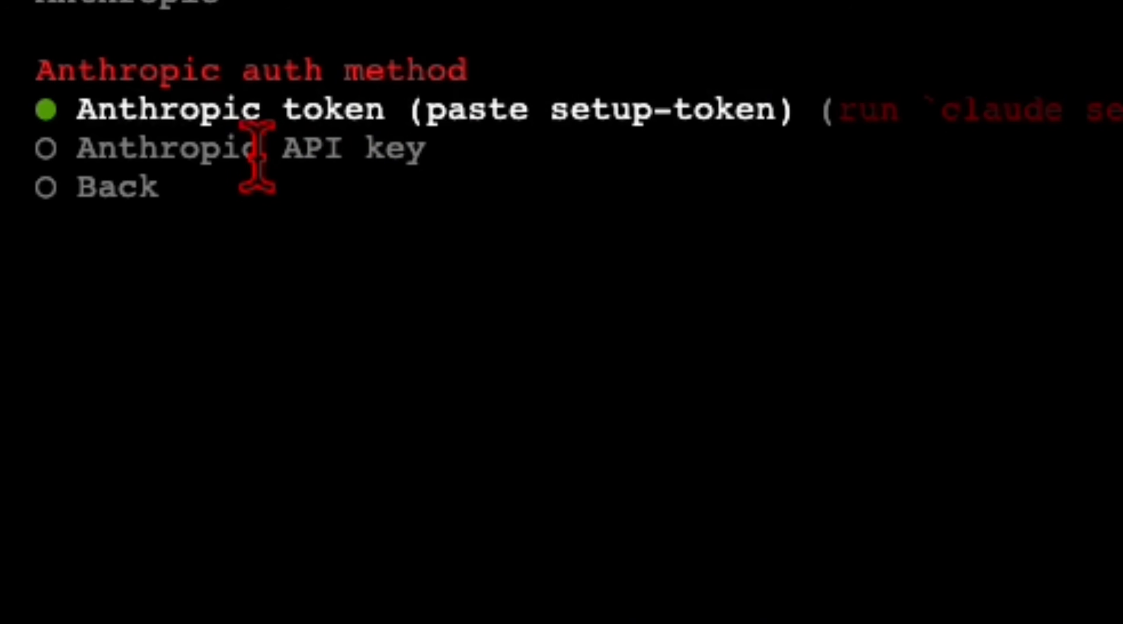
pyautogui.press('Down')
pyautogui.press('Return')
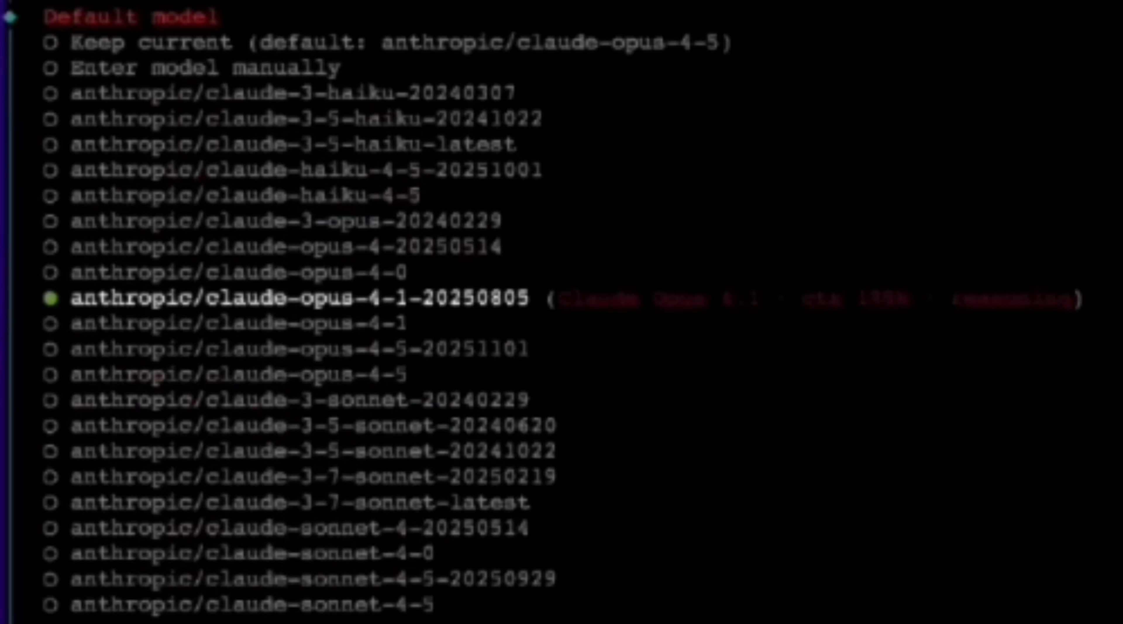
# Set the default model to anthropic/claude-opus-4-5
pyautogui.press('Down')
pyautogui.press('Down')
pyautogui.press('Down')
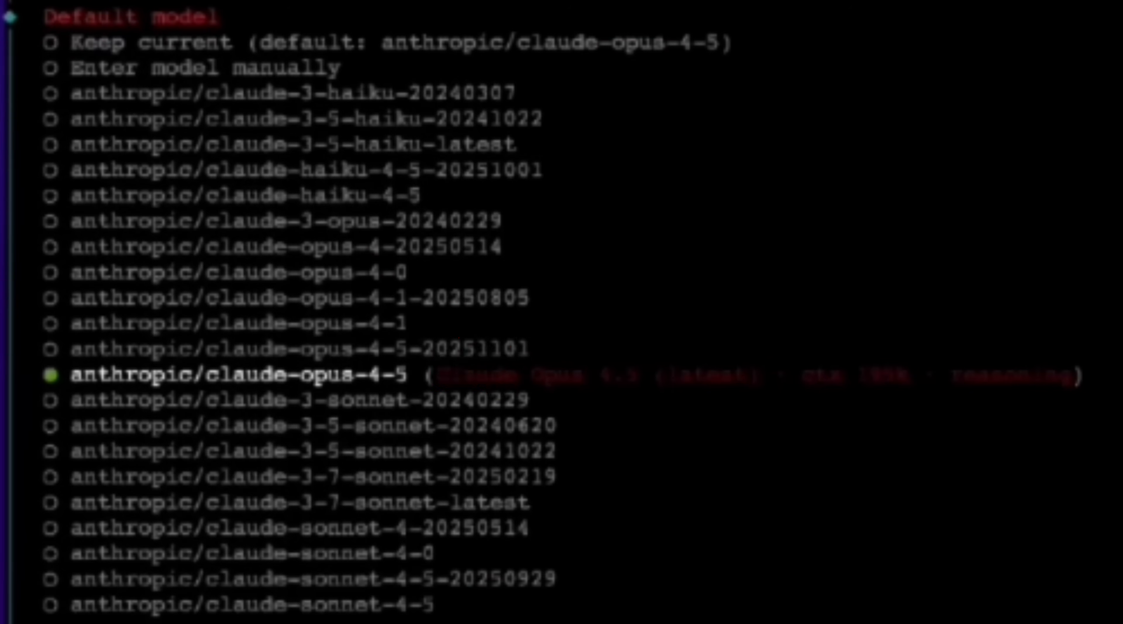
pyautogui.press('Return')
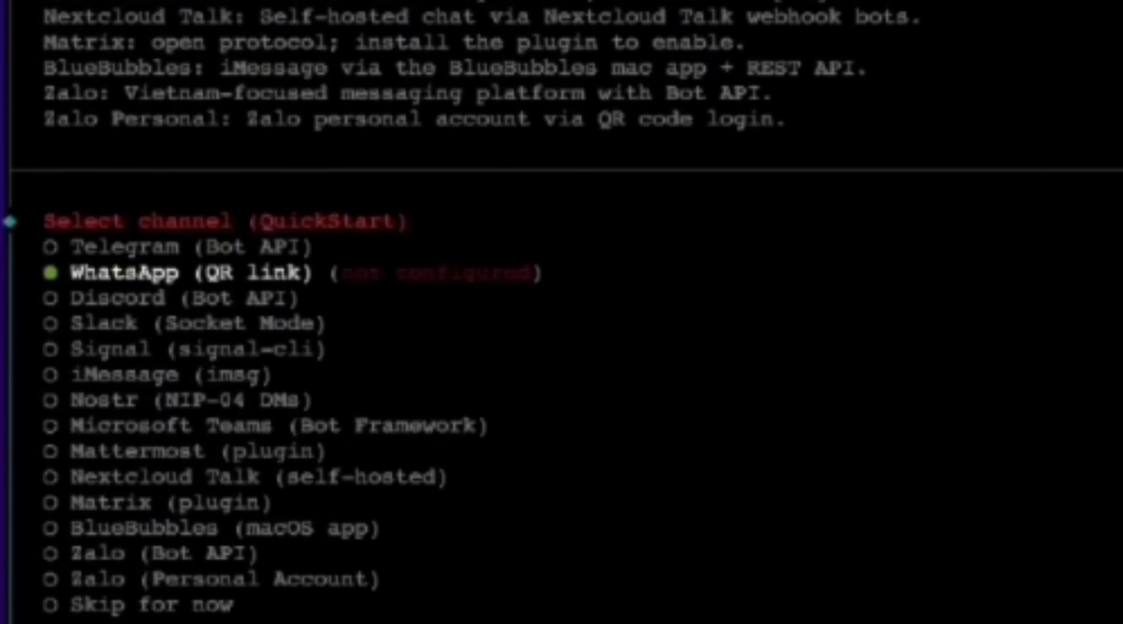
# Select Telegram (Bot API) as the QuickStart chat channel for Clawdbot
pyautogui.press('Up')
pyautogui.press('Return')
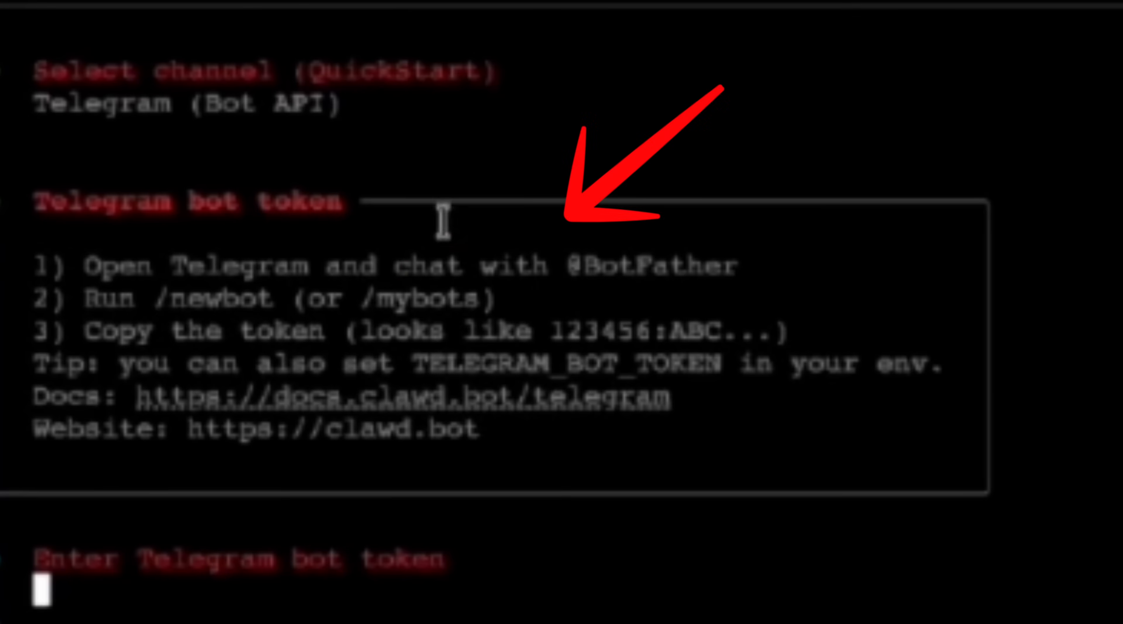
pyautogui.moveTo(445, 229); pyautogui.dragTo(1002, 375)
pyautogui.click(1001, 375)
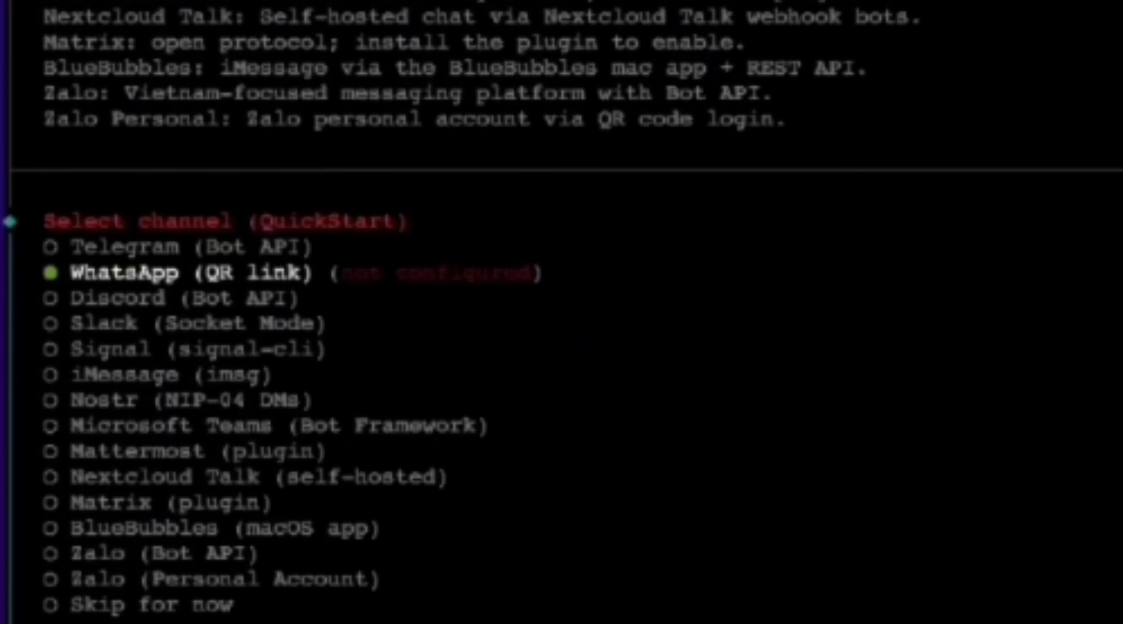
pyautogui.press('Up')
pyautogui.press('Return')
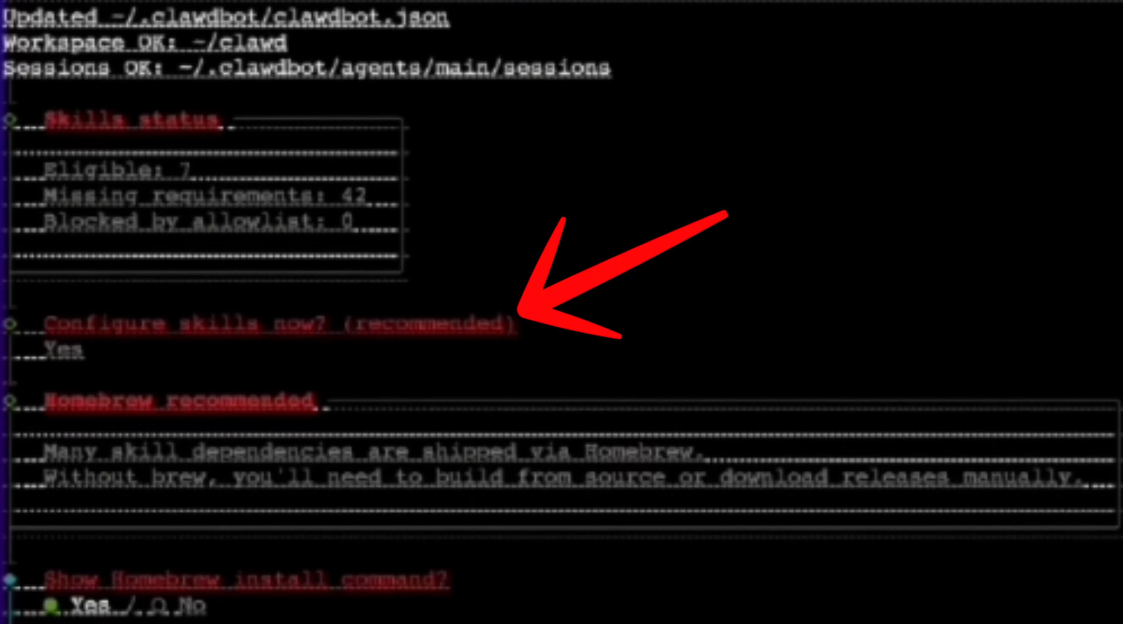
# Show the Homebrew install command and pick bun as the preferred node manager for skill installs
pyautogui.press('Return')
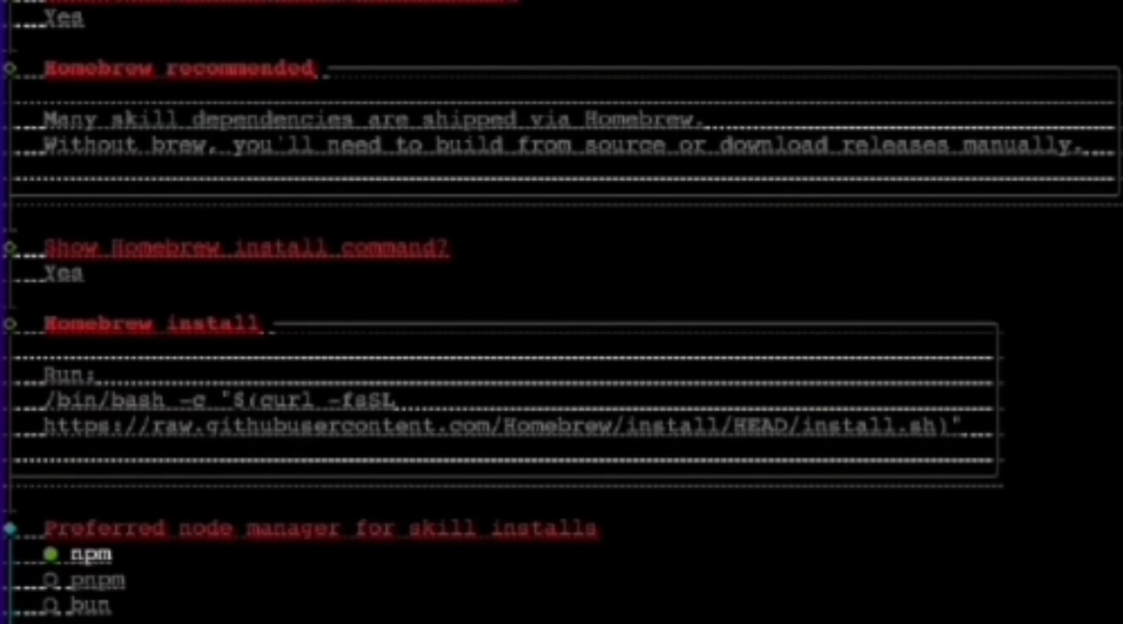
pyautogui.press('Down')
pyautogui.press('Down')
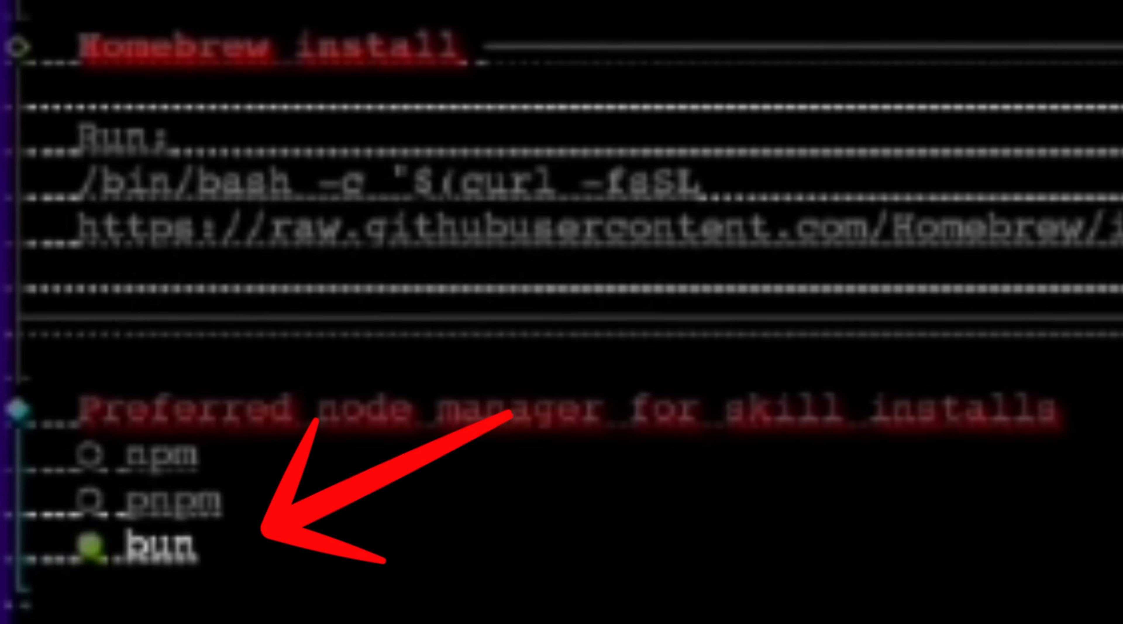